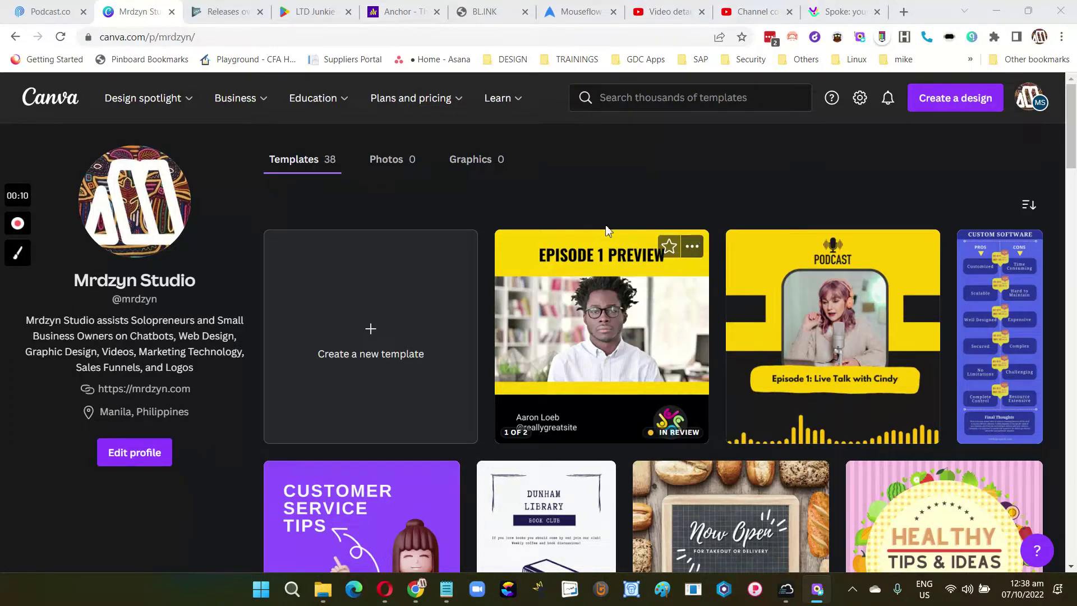
Open the Episode 1 Preview template in the editor from its options menu on the profile page
click(702, 251)
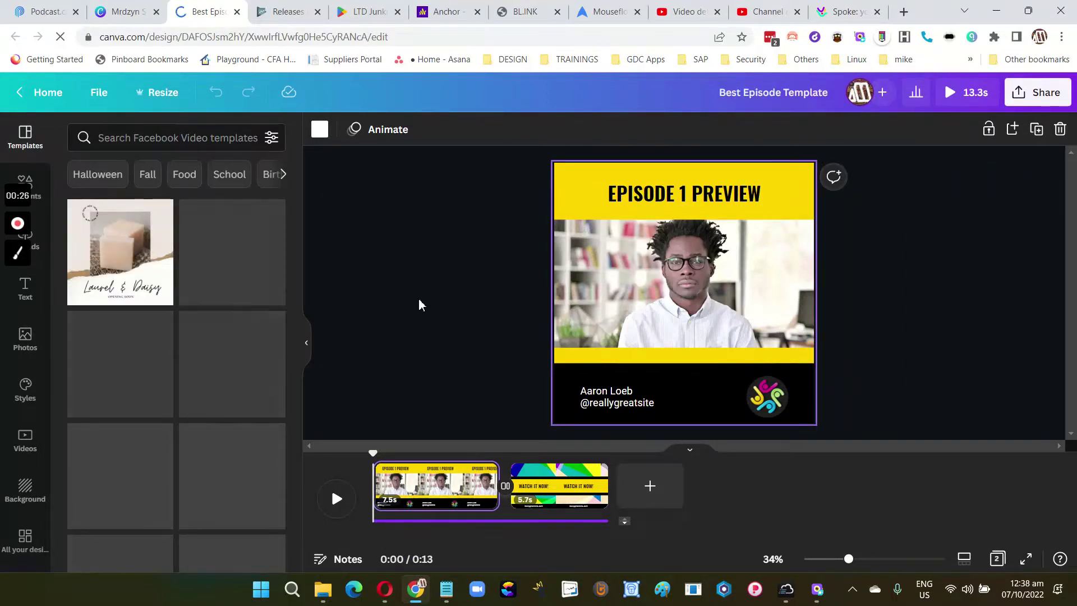
Select the yellow bar beneath the photo and show its Wipe-on-enter animation settings
click(564, 363)
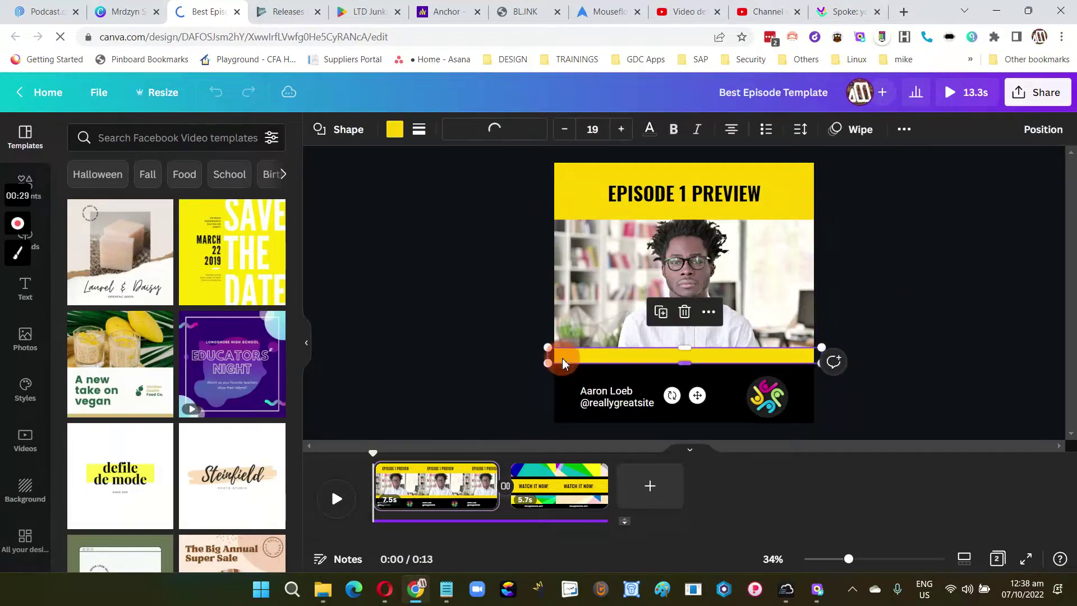
click(43, 180)
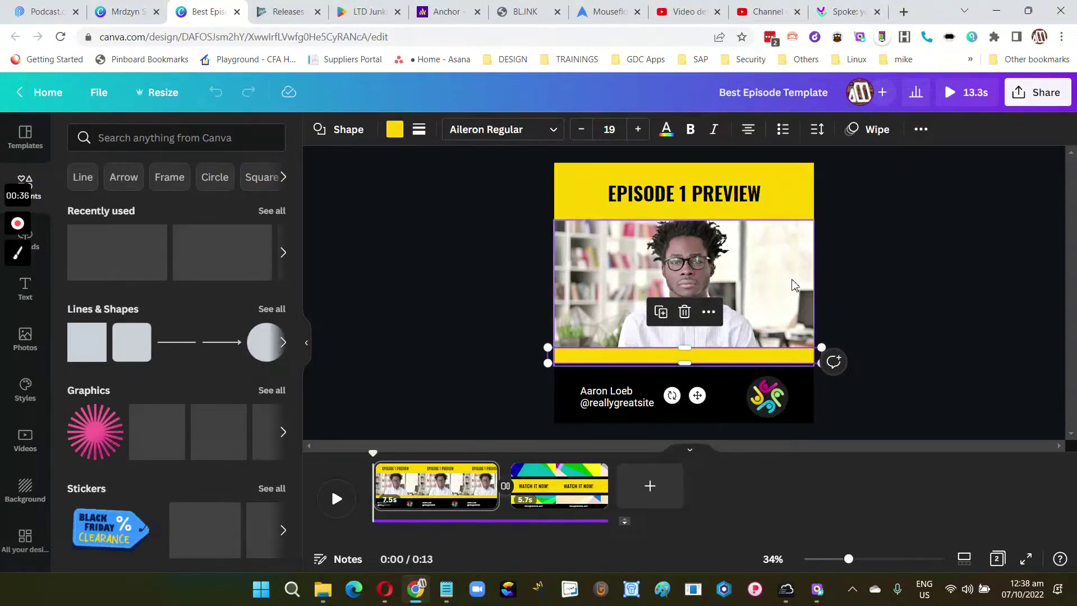
click(881, 138)
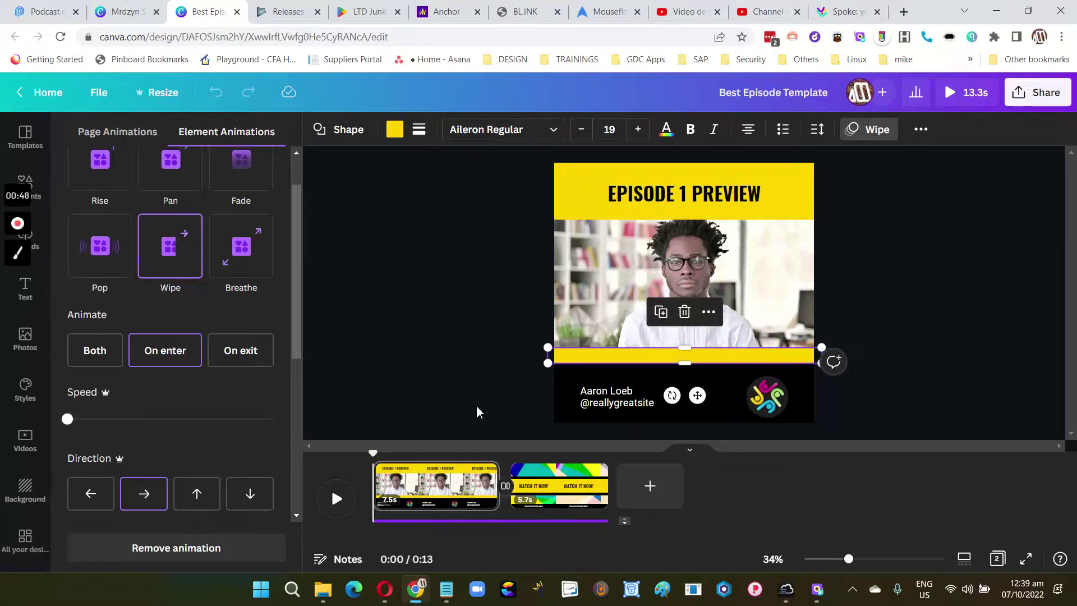
Rotate the yellow bar to vertical, move it to the left edge, and shorten it to the photo's bottom
click(611, 362)
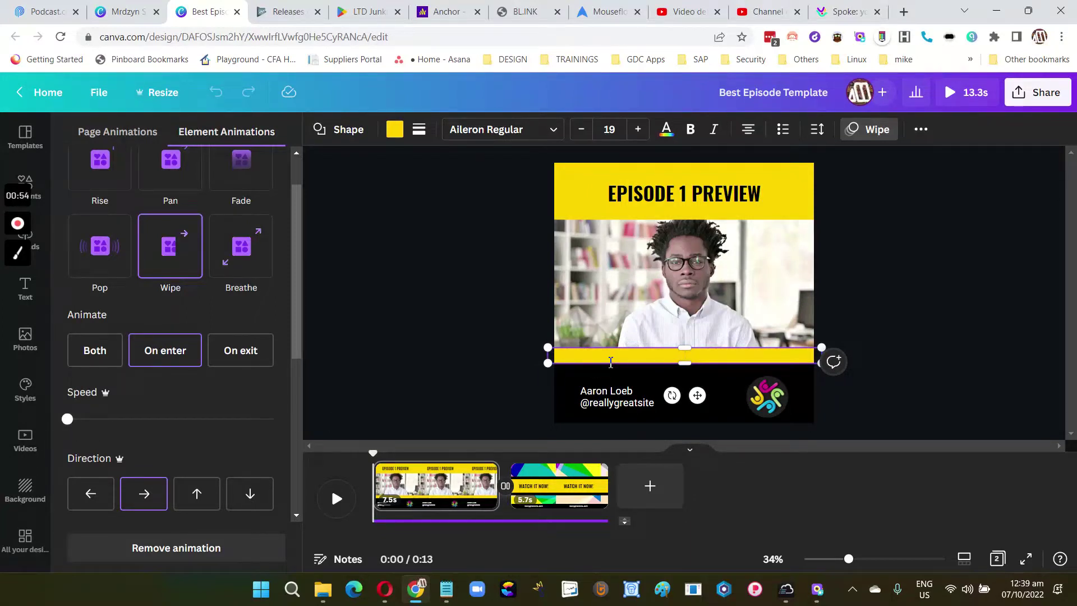
click(898, 330)
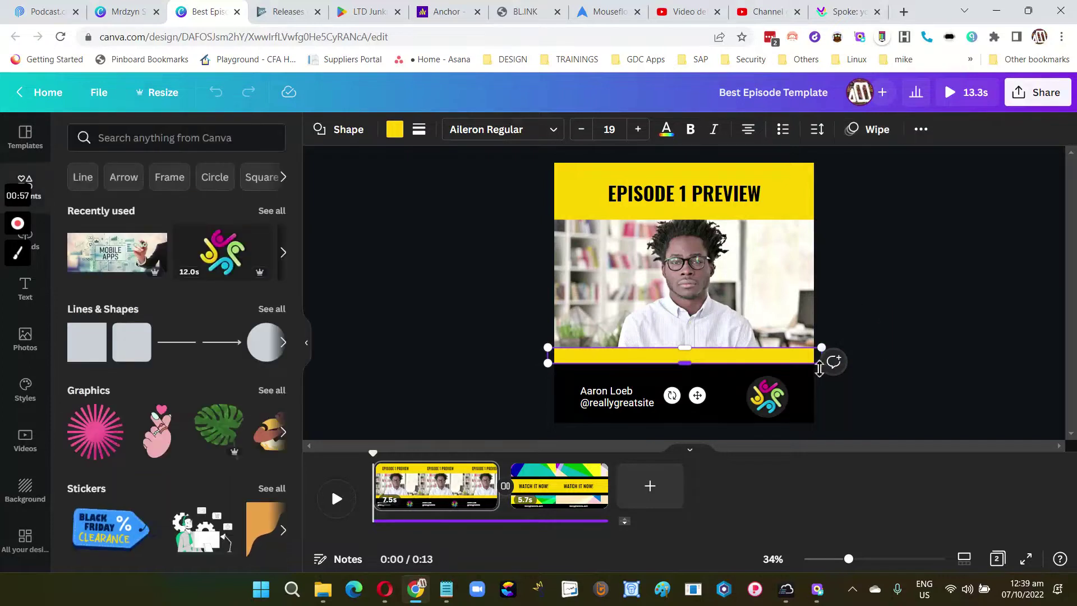
click(920, 132)
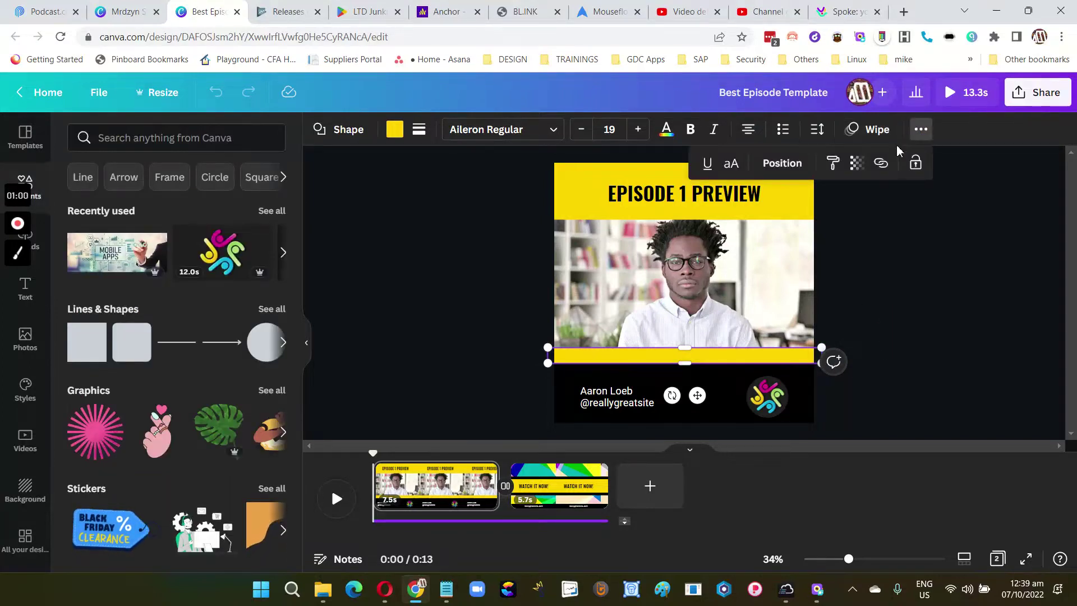
click(892, 318)
drag(574, 366, 578, 369)
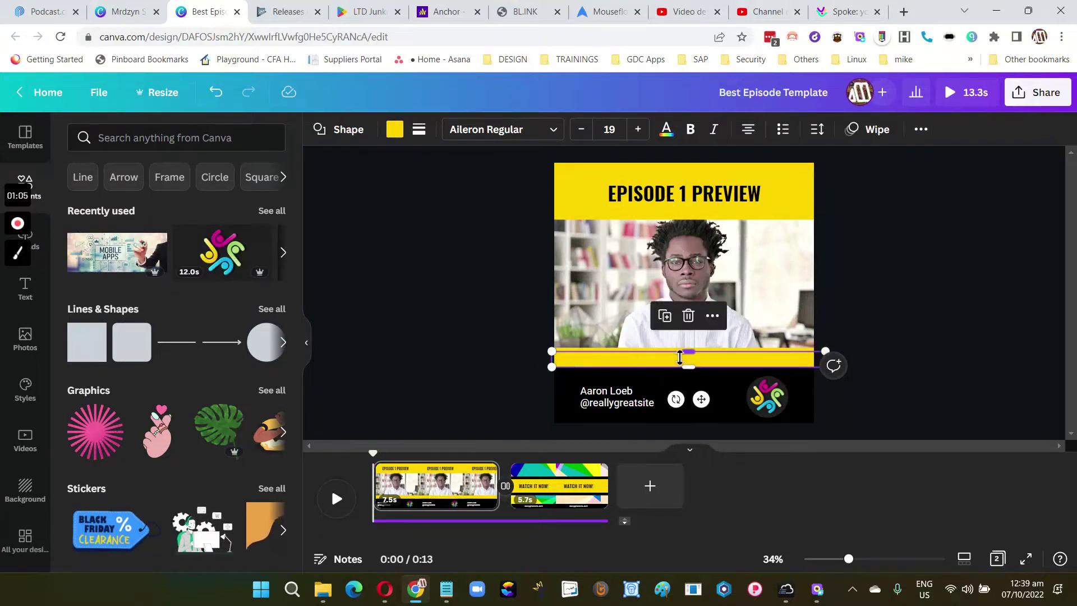
drag(756, 364, 730, 272)
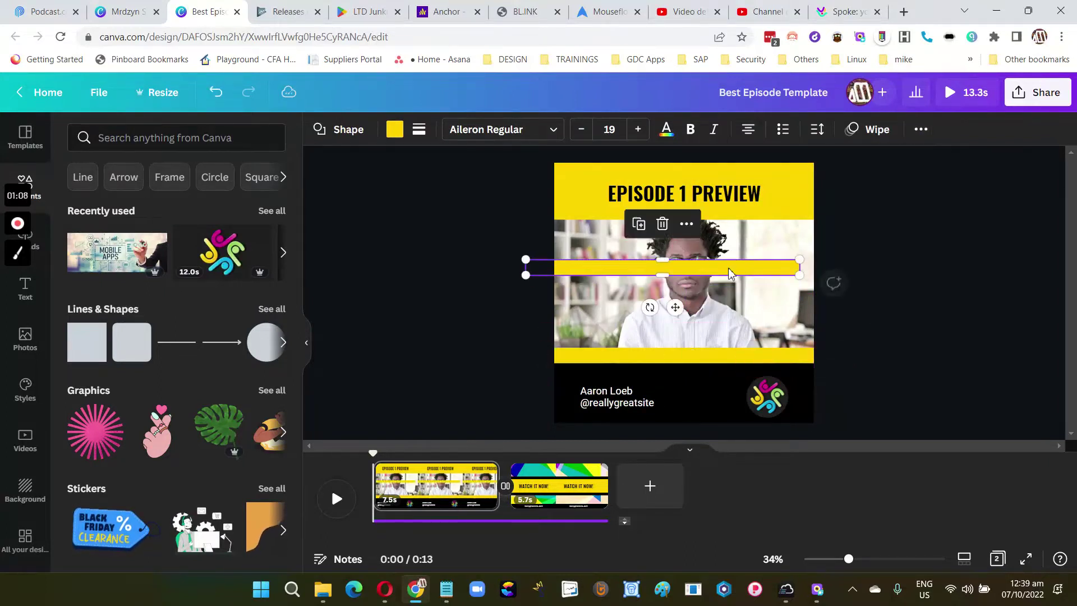
drag(666, 321, 724, 283)
drag(663, 314, 567, 339)
drag(570, 441, 572, 375)
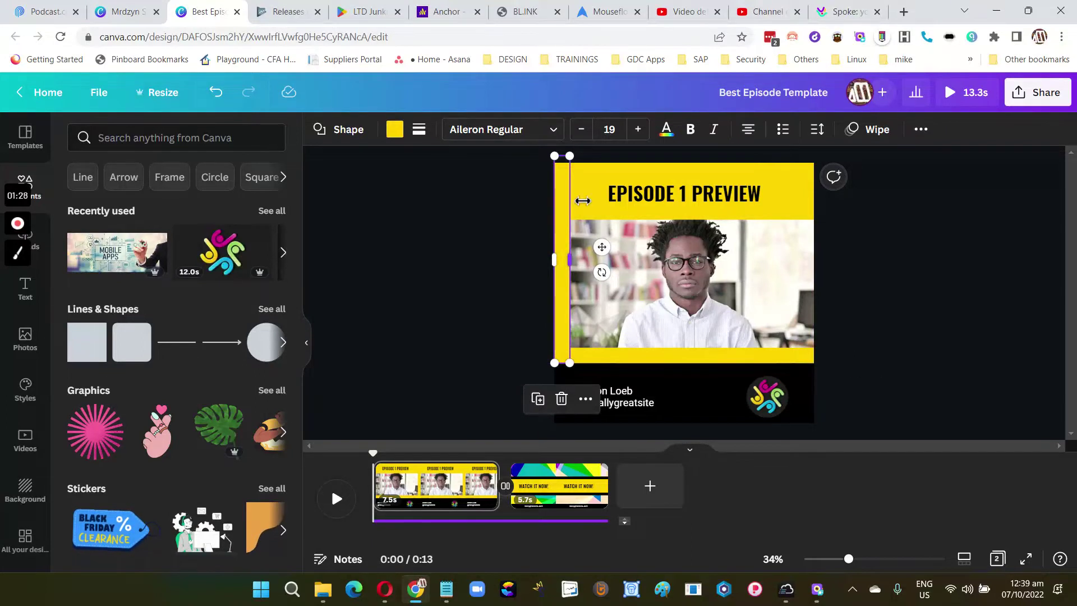
Set the left yellow bar's Wipe direction to Up and tilt the bar to 8°
click(869, 130)
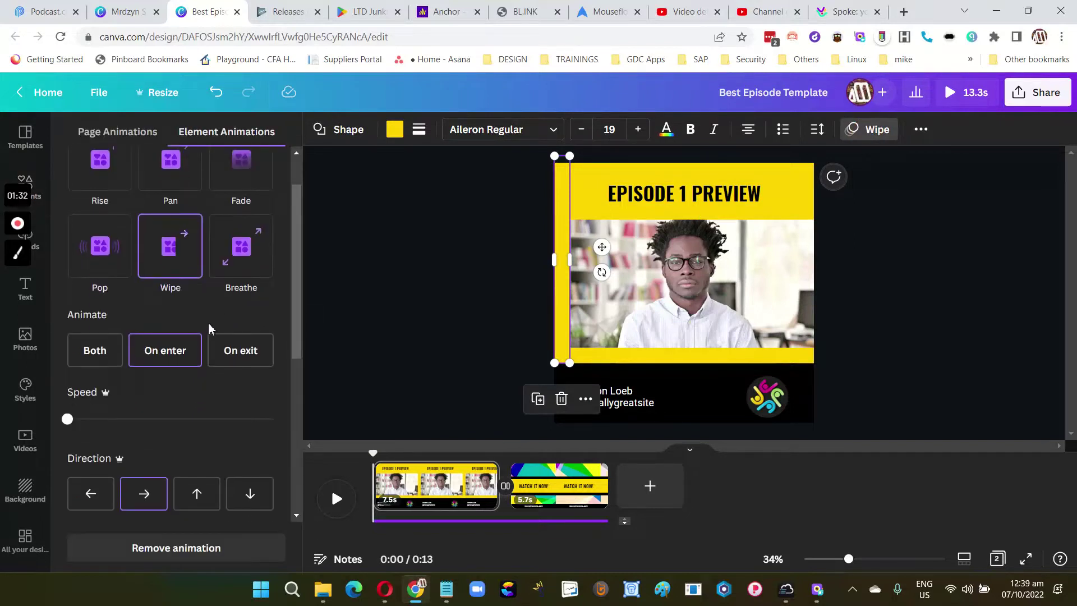
click(198, 497)
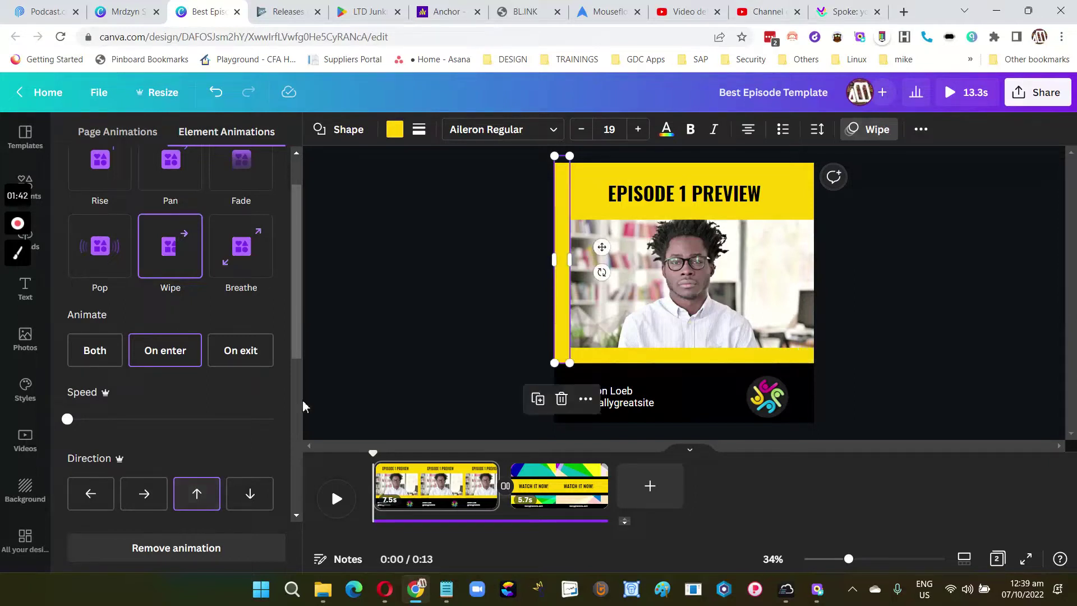
click(505, 320)
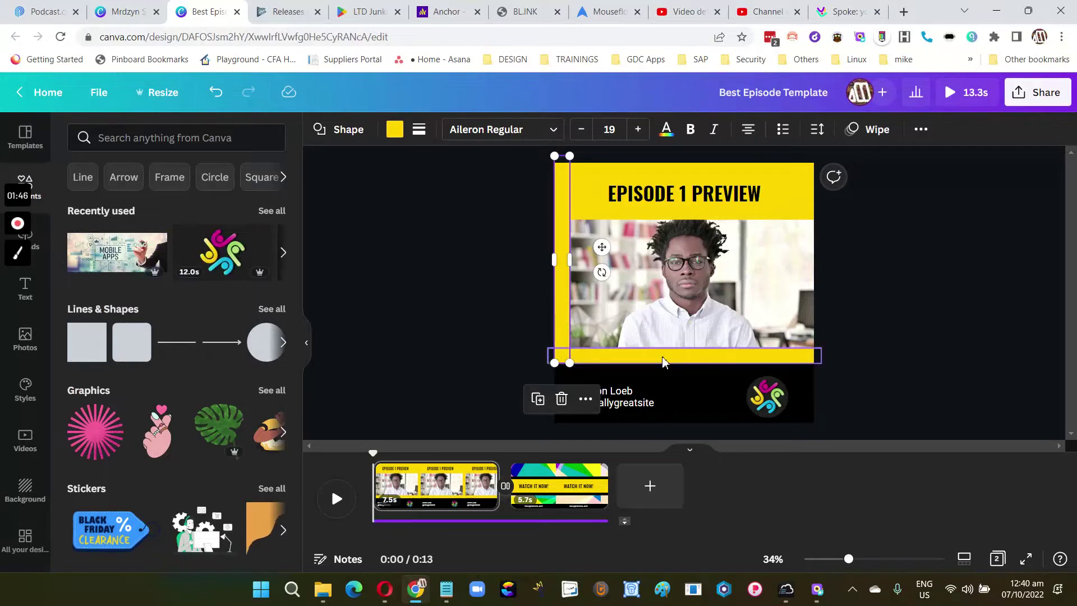
click(876, 131)
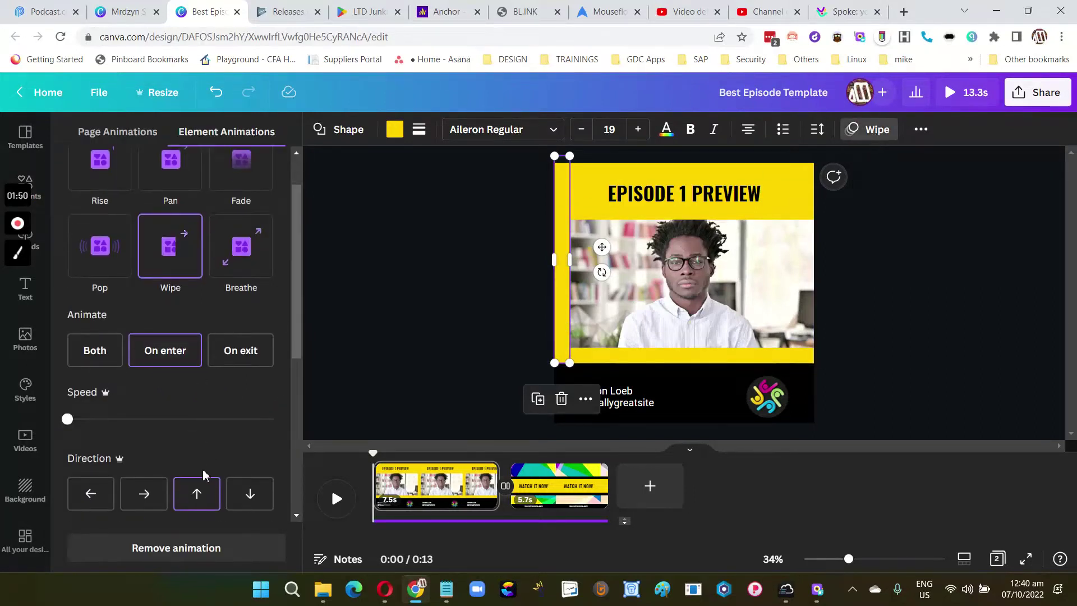
click(203, 493)
drag(618, 283, 546, 338)
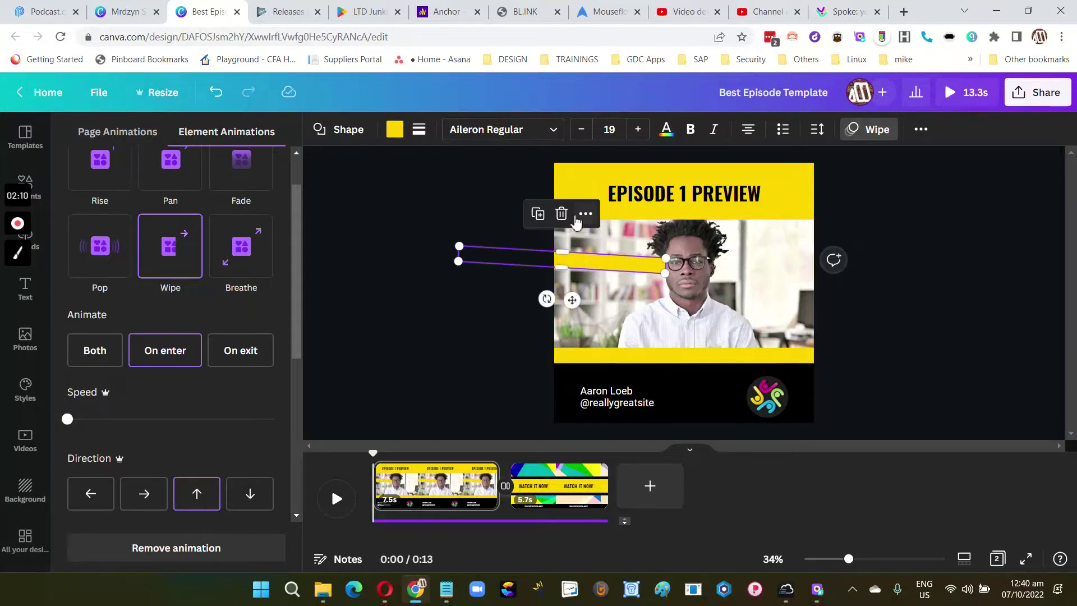
Add a square shape and move it to the design's top-left corner as a left bar
key(Escape)
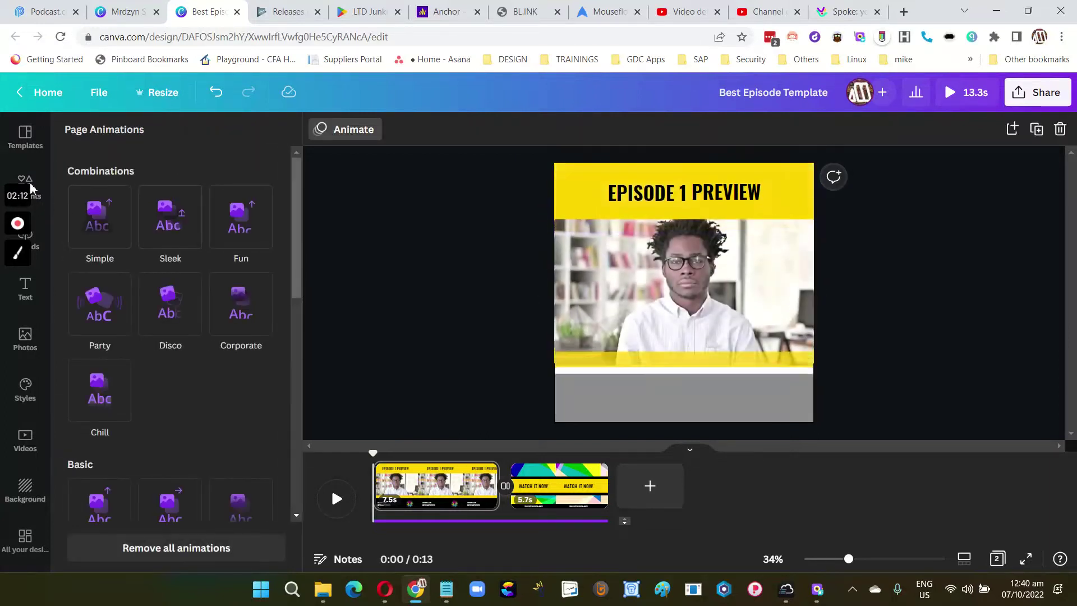
click(29, 182)
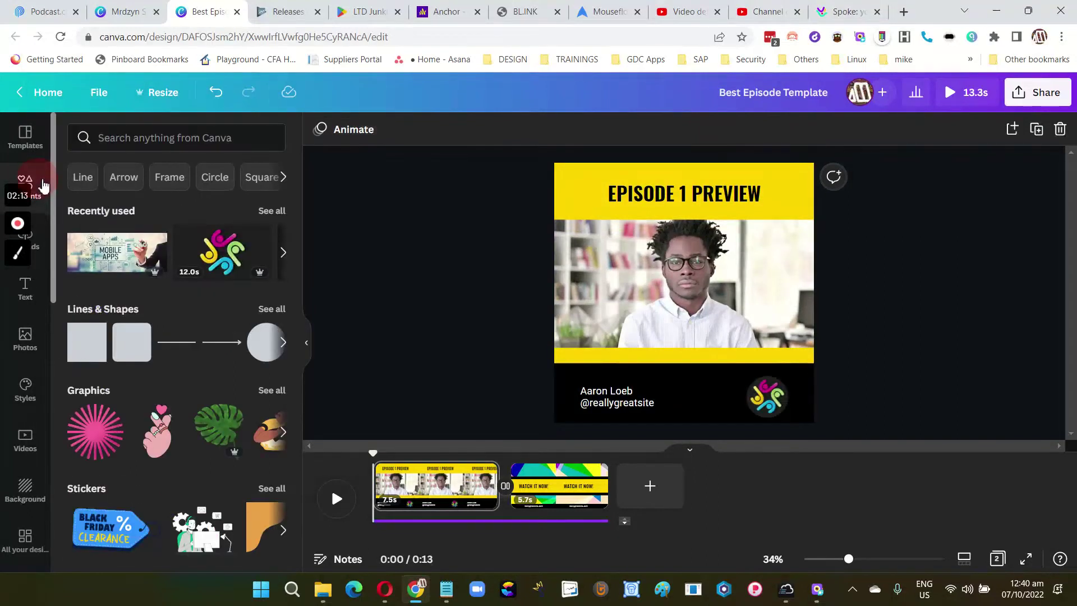
click(87, 342)
drag(678, 312, 561, 373)
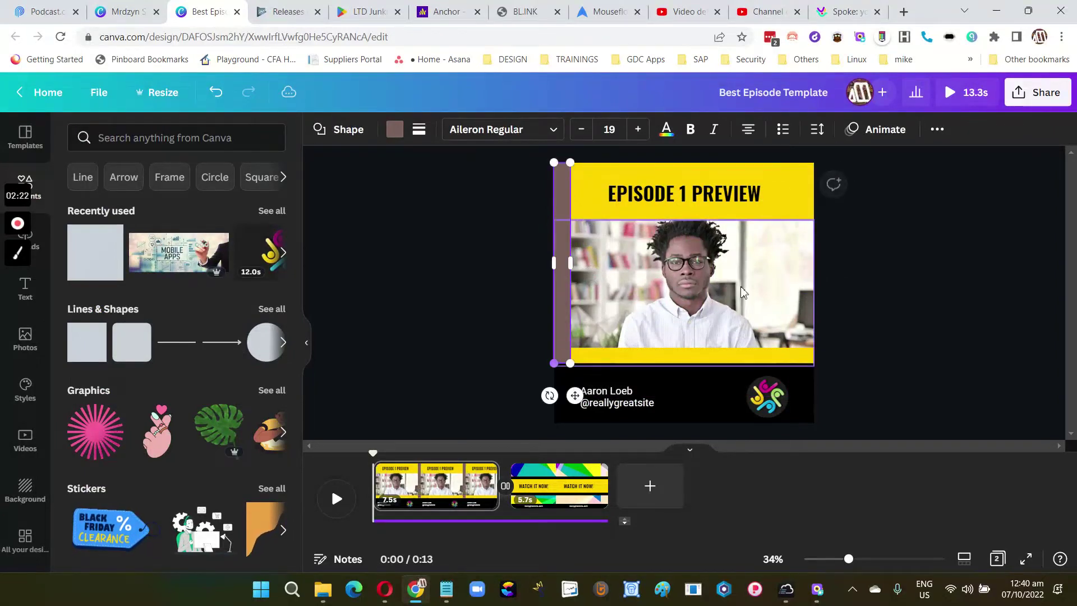
Apply a Wipe animation to the new bar with slowest speed and Up direction
click(874, 129)
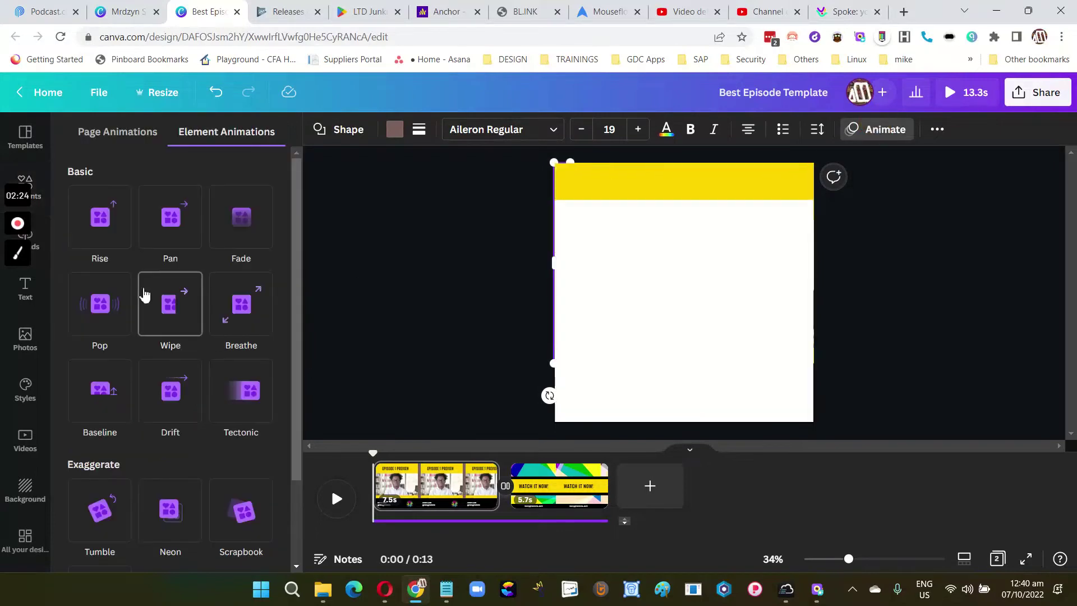
click(172, 322)
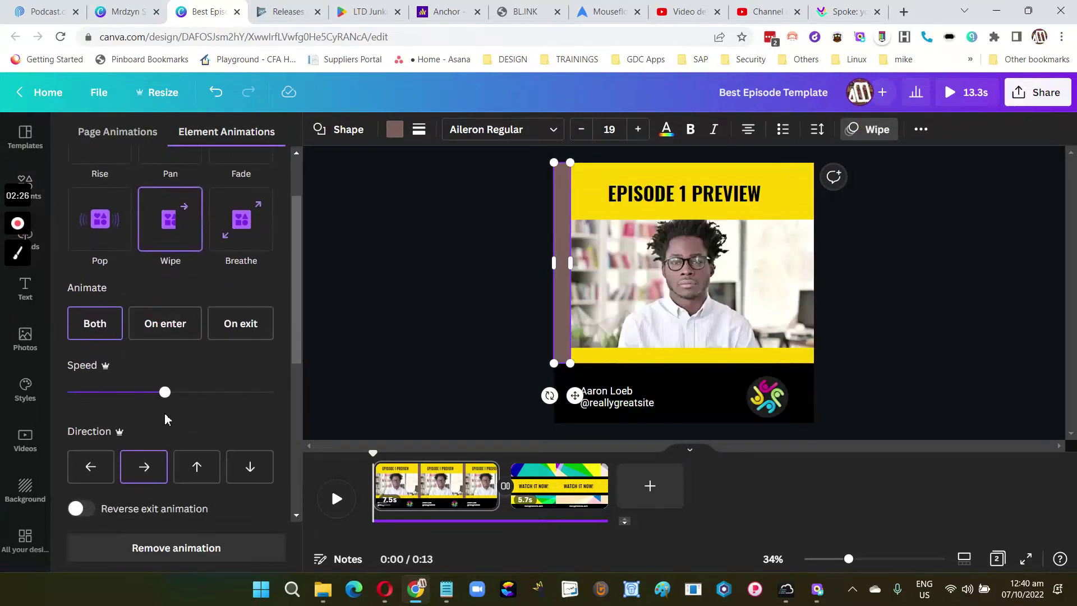
drag(155, 395, 68, 392)
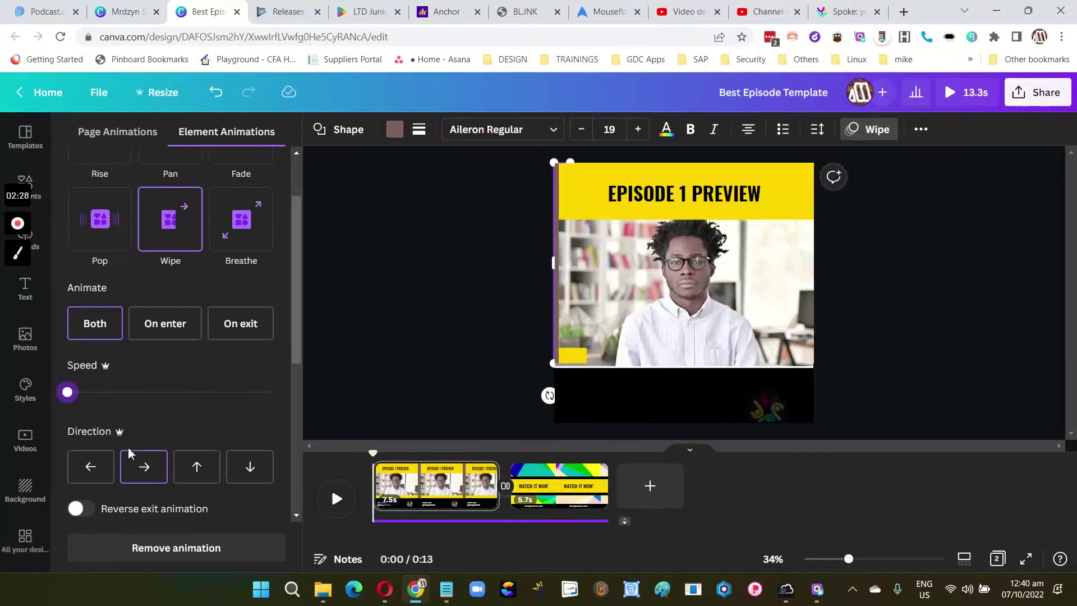
click(206, 478)
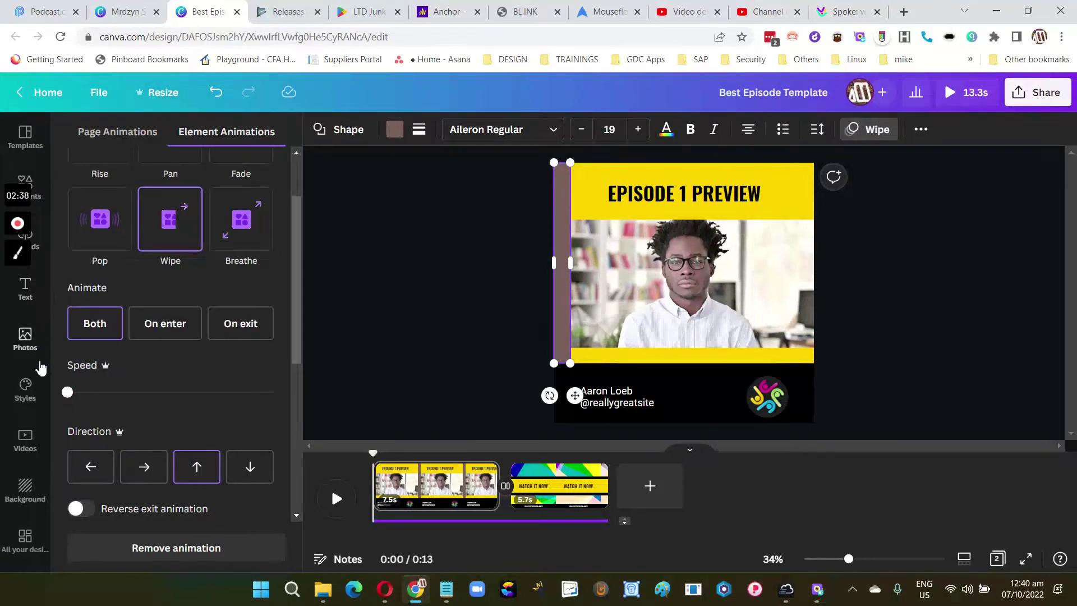
Place the 5:43 uploaded screen recording from Uploads' Videos into the man's photo frame
click(25, 443)
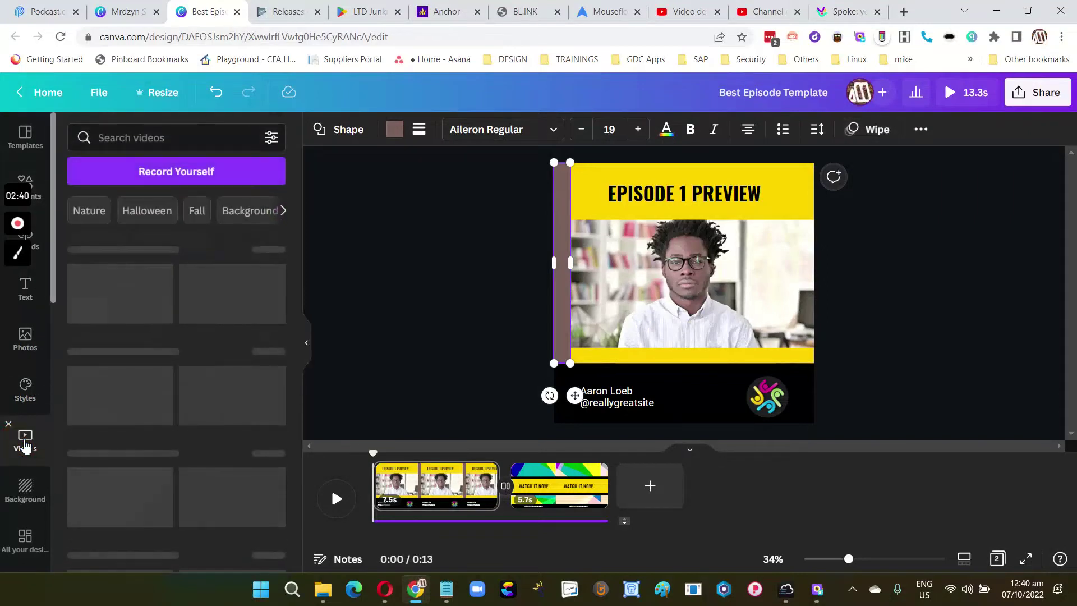
click(42, 246)
click(178, 241)
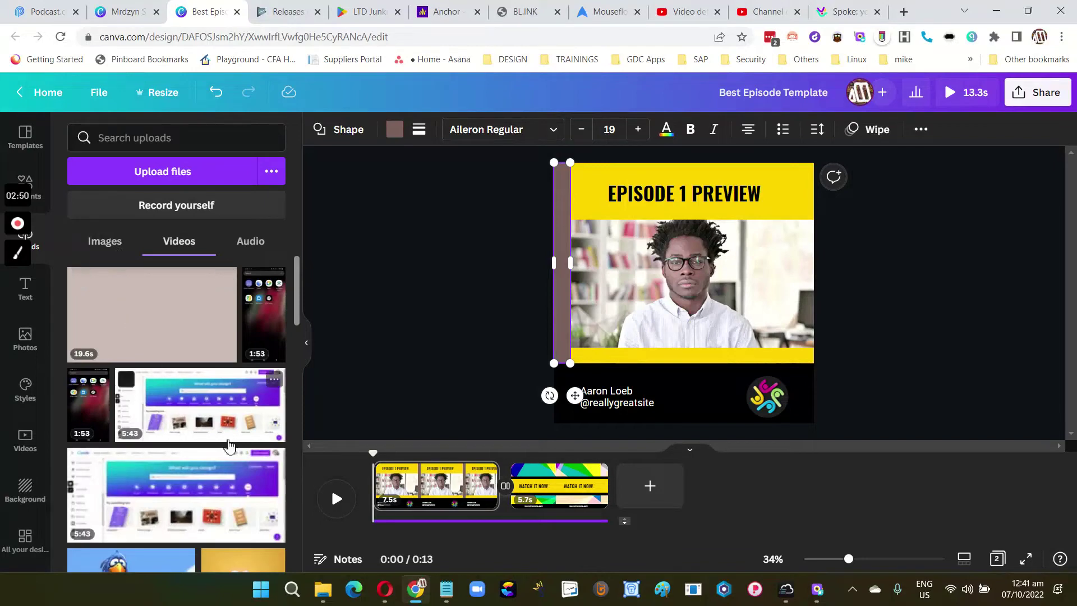
scroll(218, 493, down, 4)
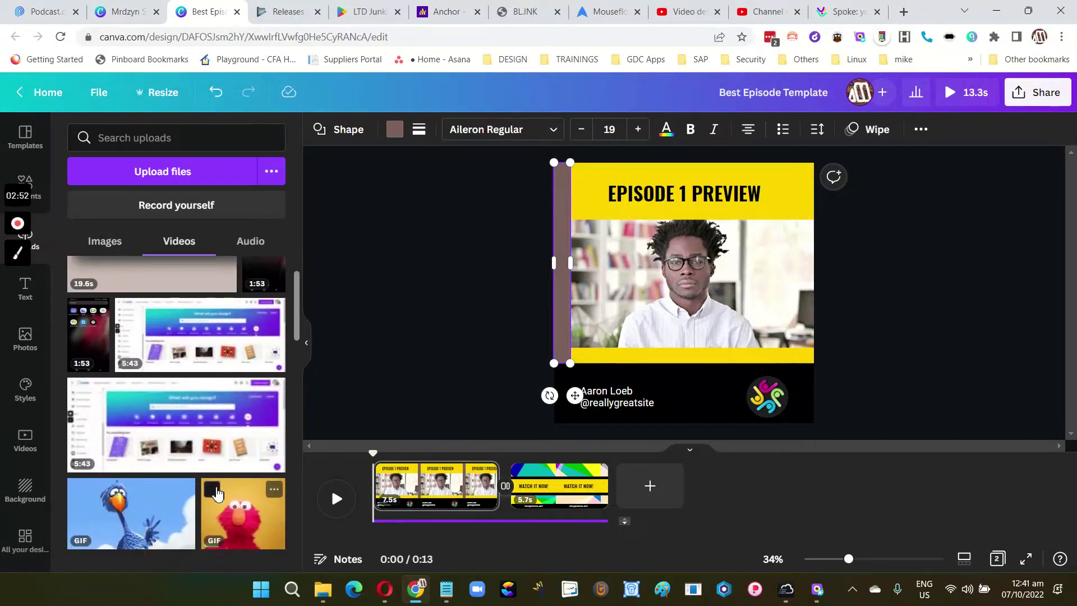
scroll(204, 526, up, 4)
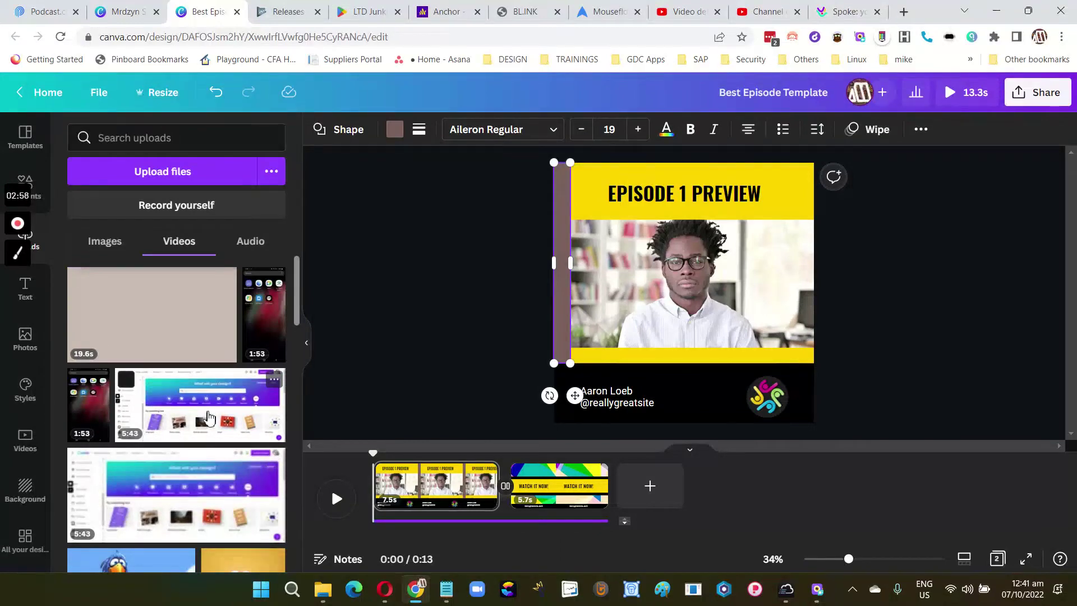
drag(207, 418, 666, 284)
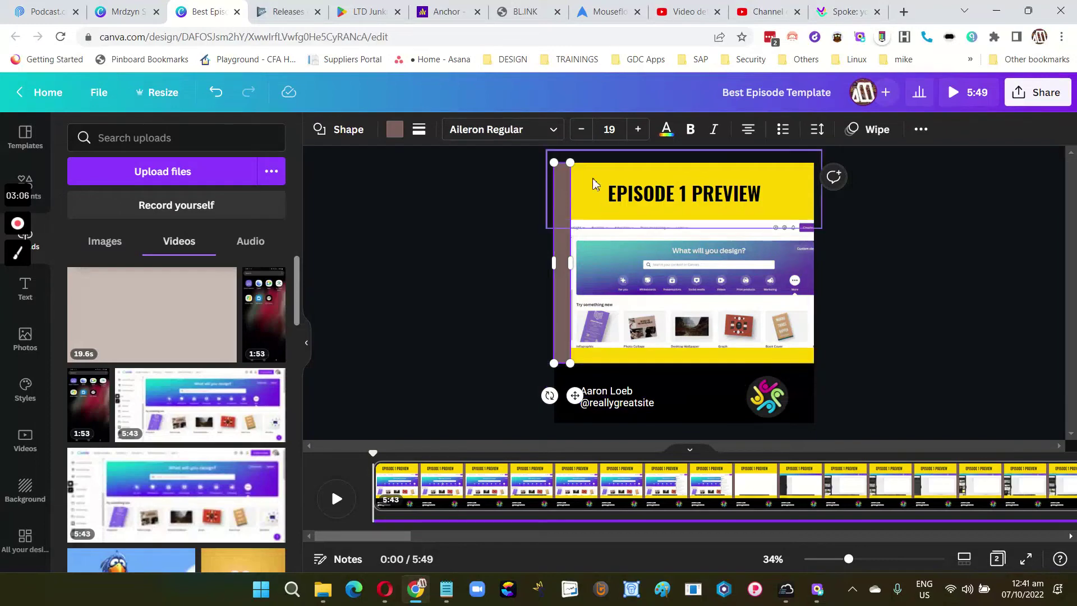
Recolour the left bar with the document's yellow, then select the title box and the video
click(395, 129)
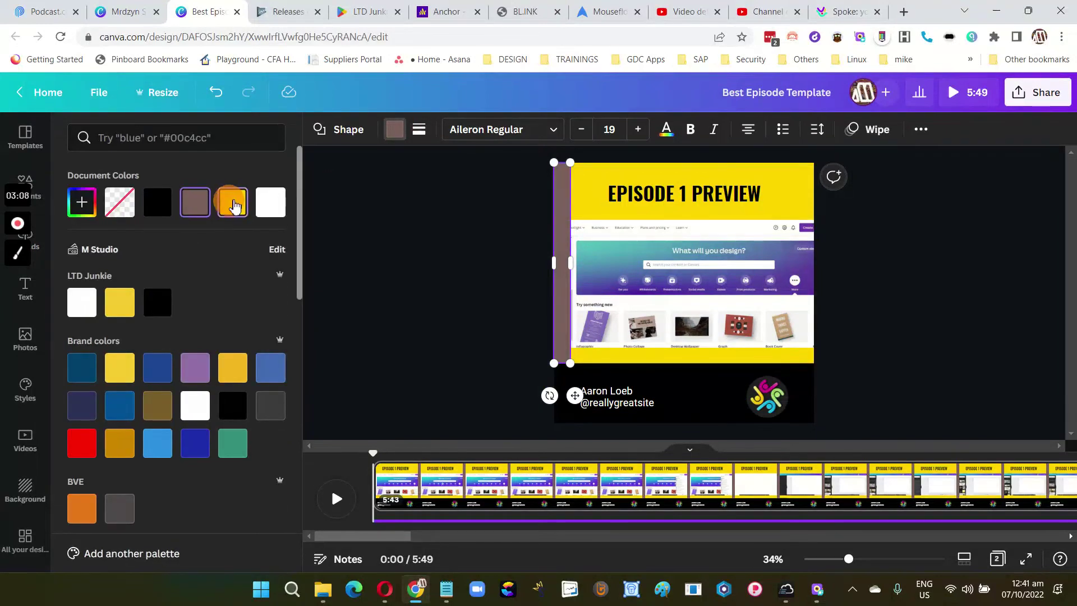
click(233, 206)
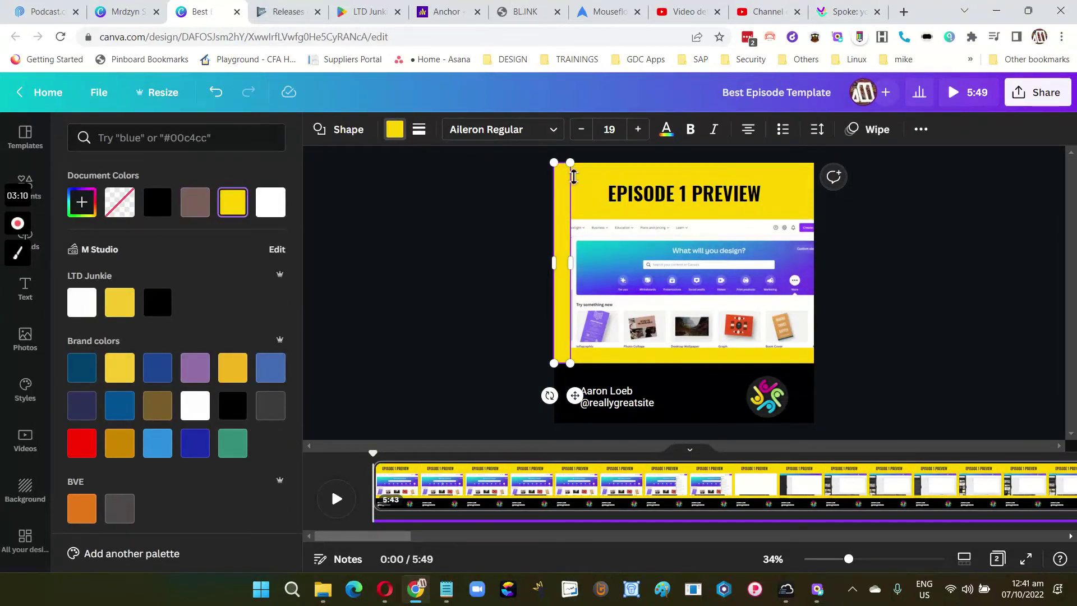
click(602, 179)
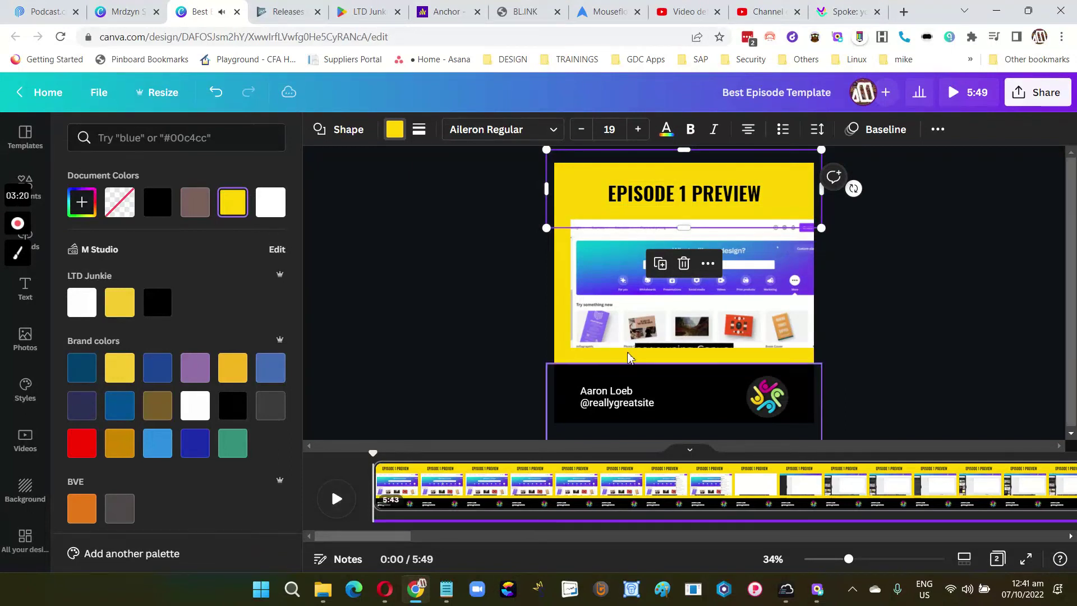
click(664, 319)
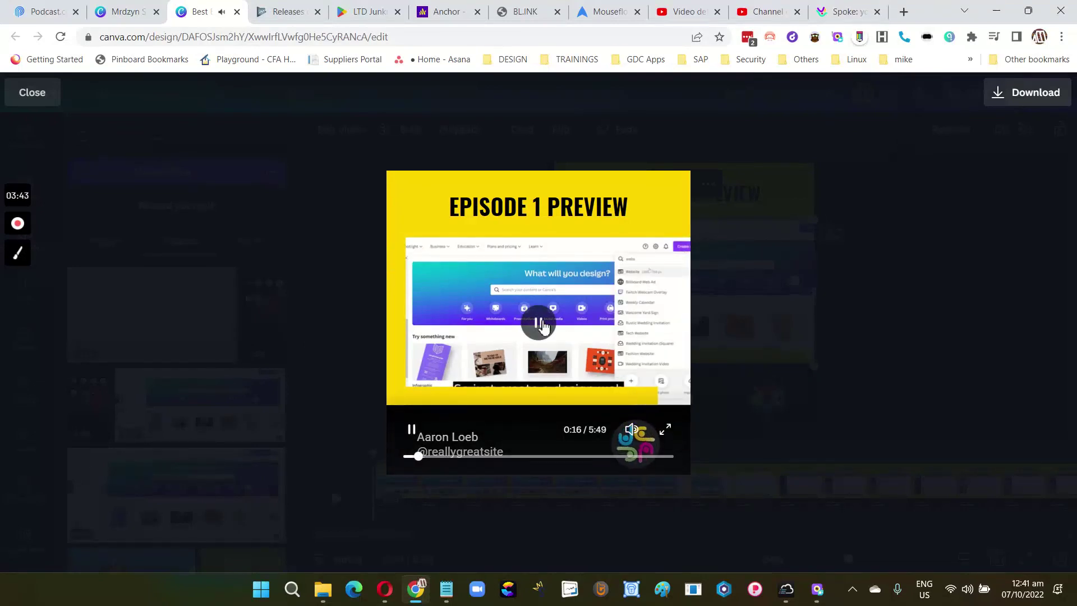
click(538, 322)
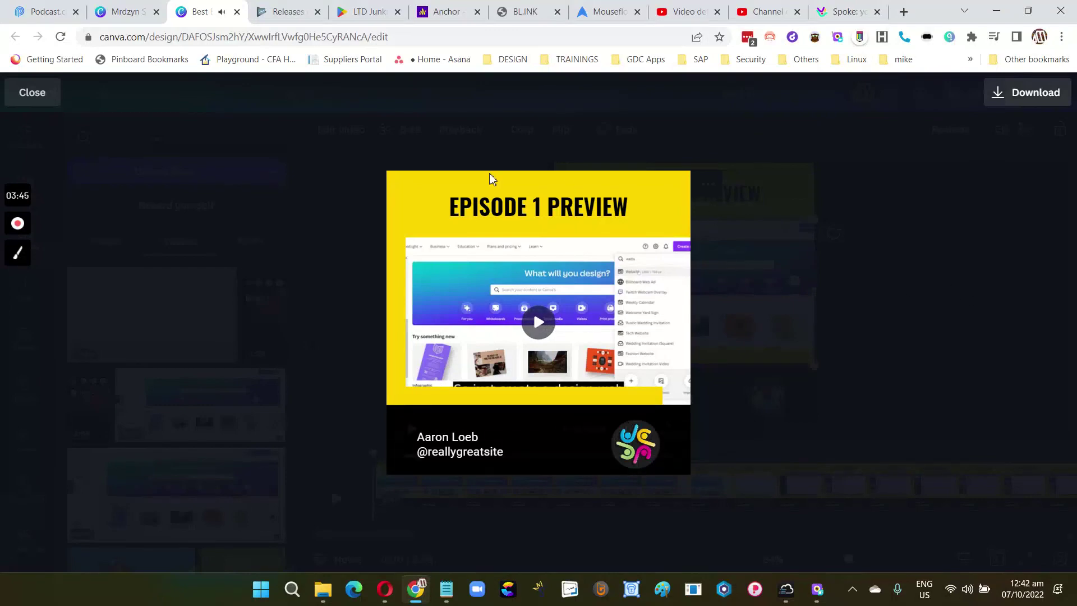
click(53, 101)
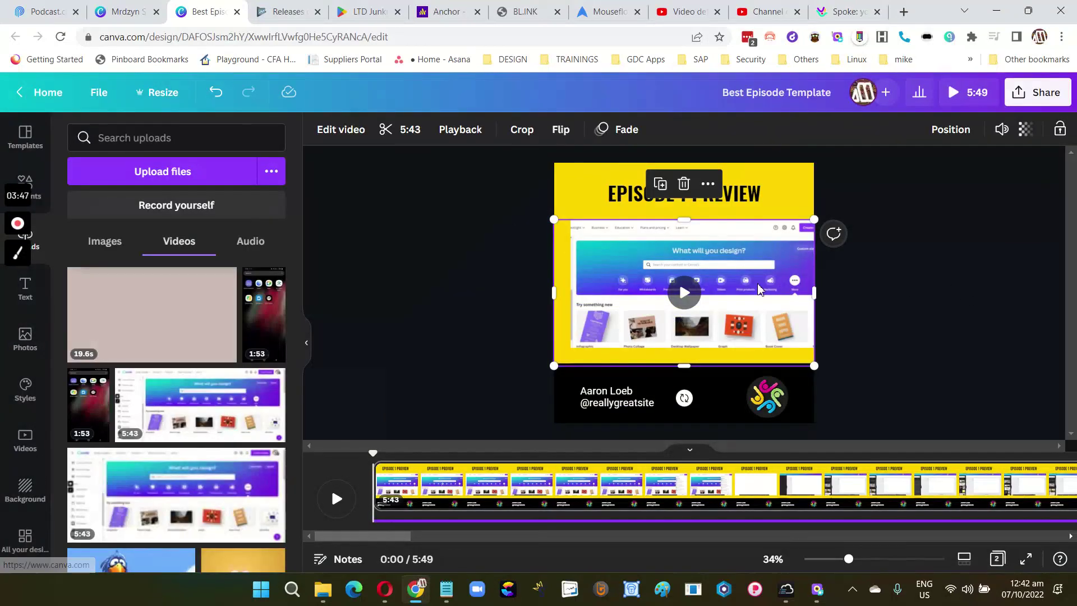
click(1047, 105)
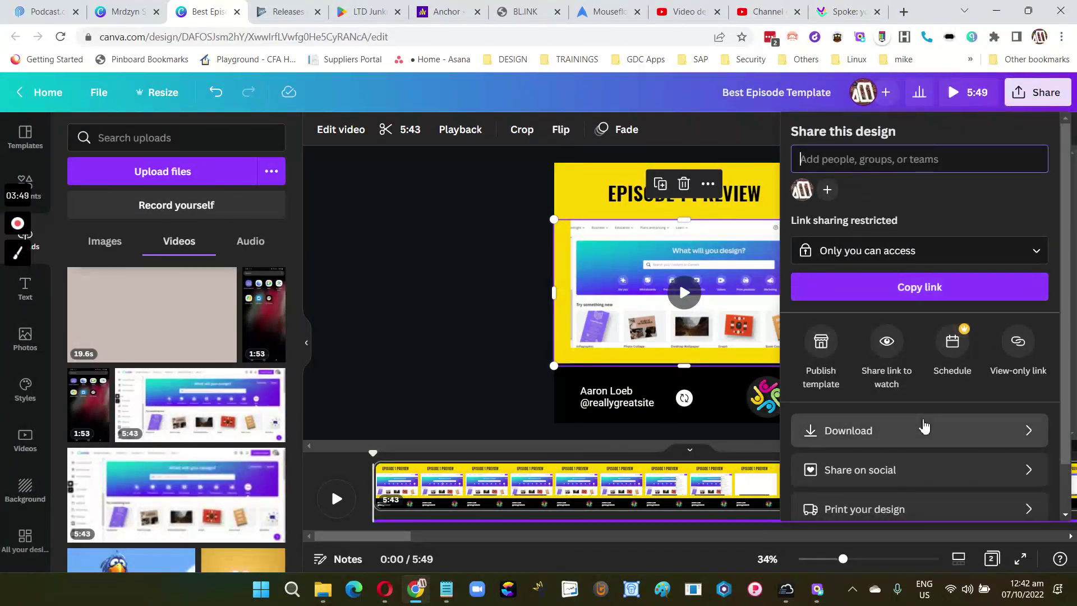
click(474, 345)
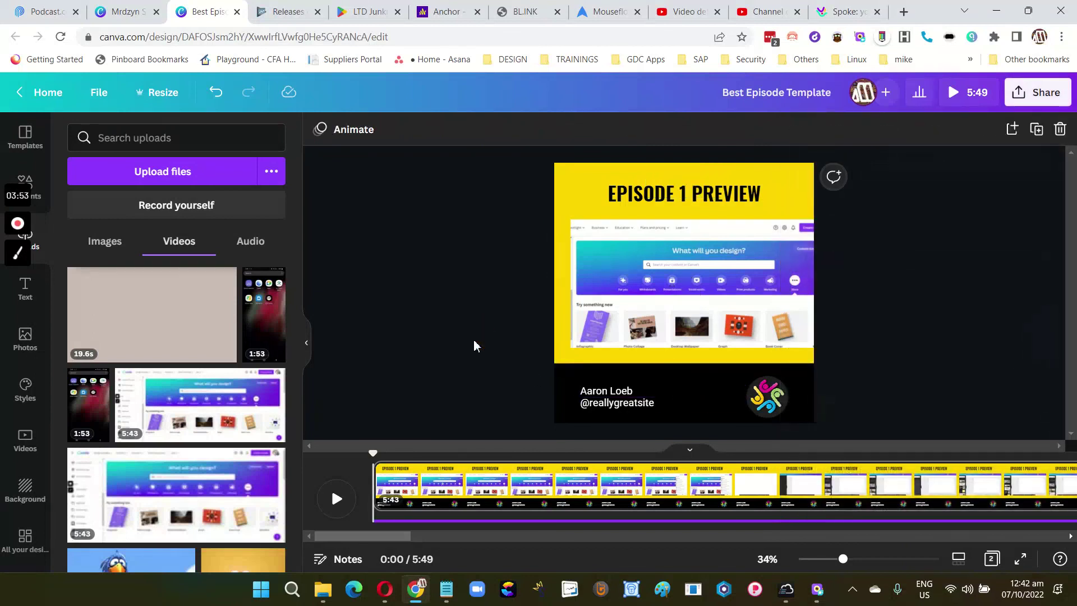